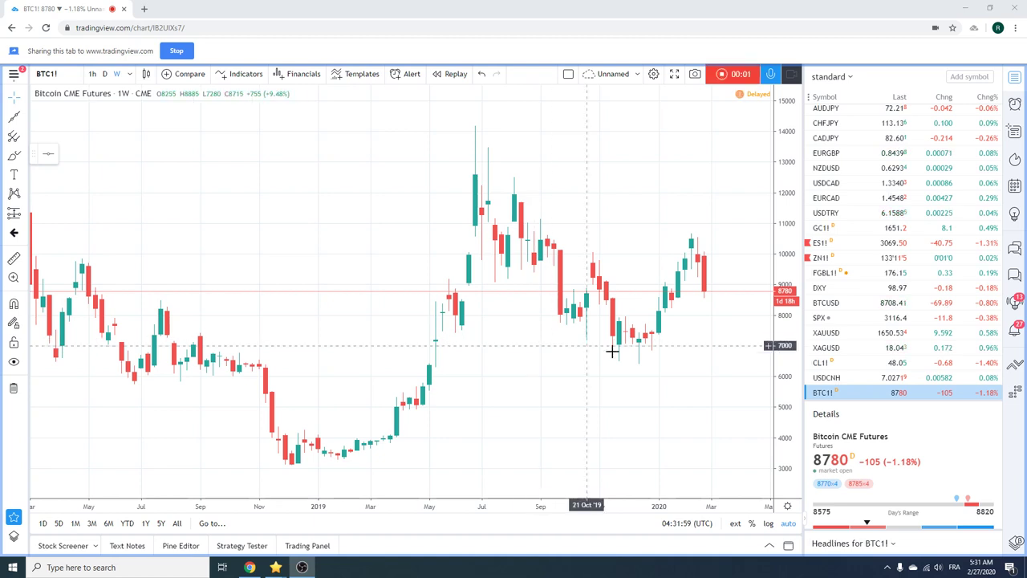
# - Load ES1! on 1-hour candles, zoomed out to cover mid-to-late February
pyautogui.scroll(-2, 717, 347)
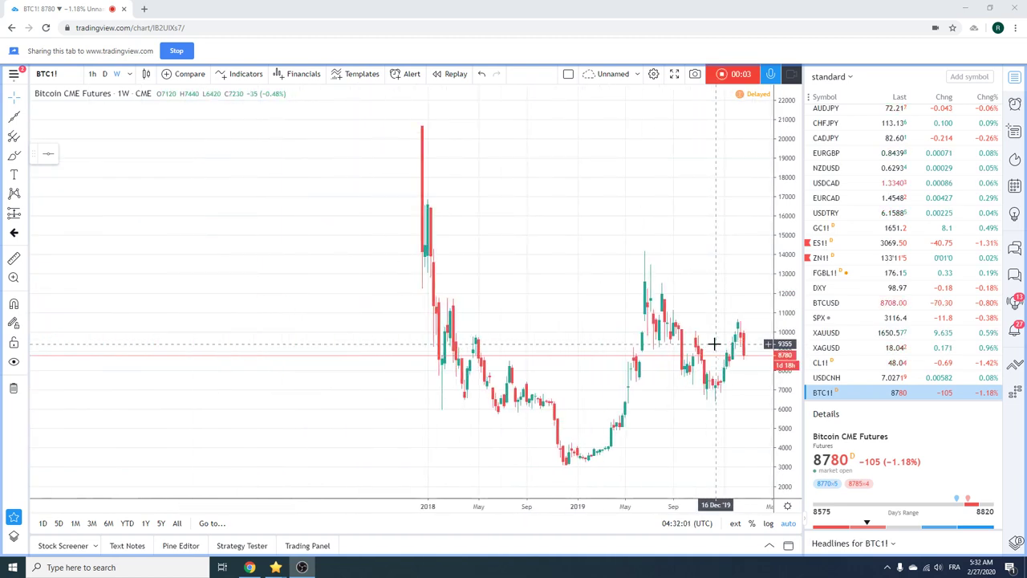
pyautogui.scroll(2, 713, 337)
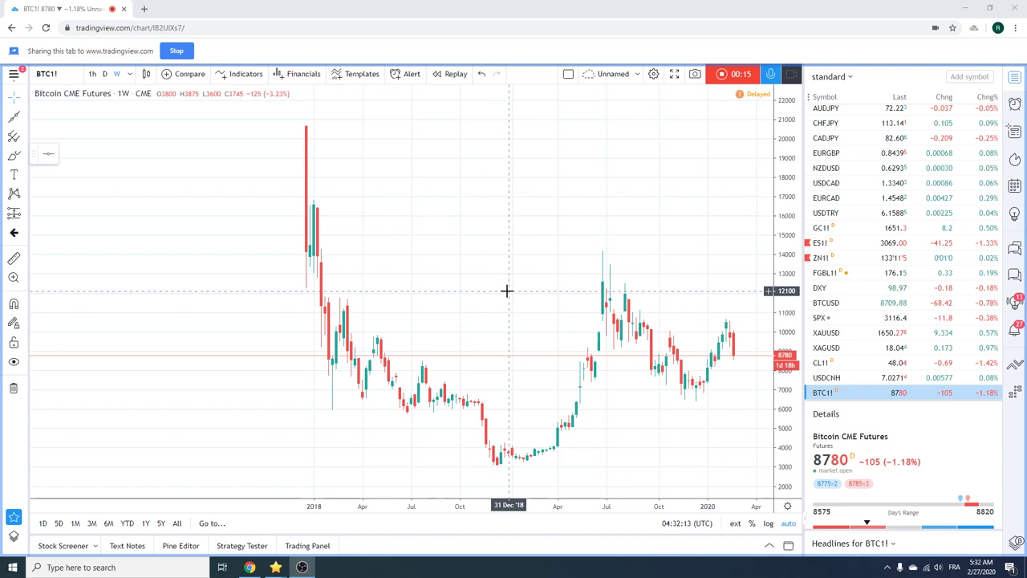
pyautogui.scroll(2, 449, 313)
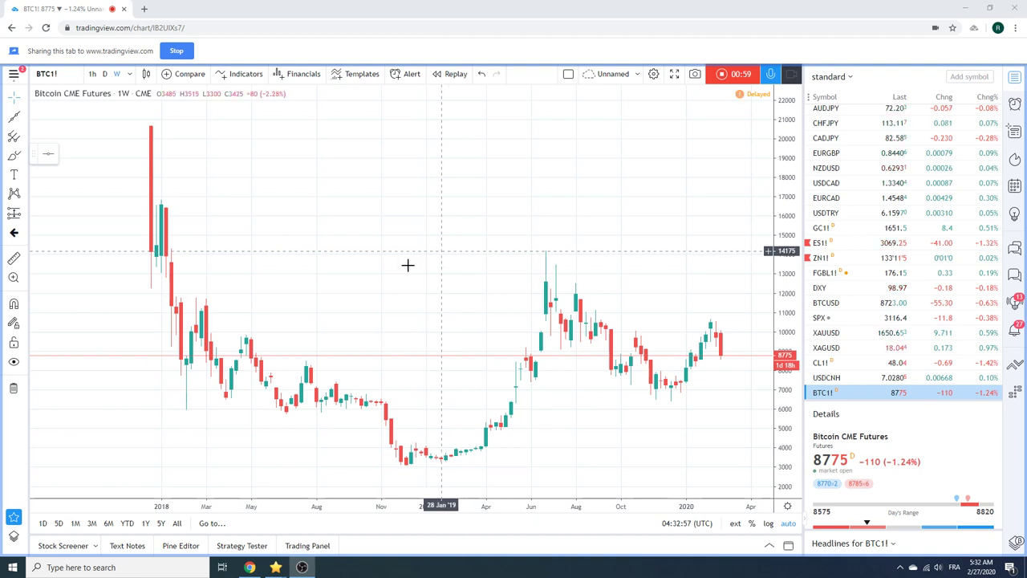
pyautogui.scroll(3, 348, 286)
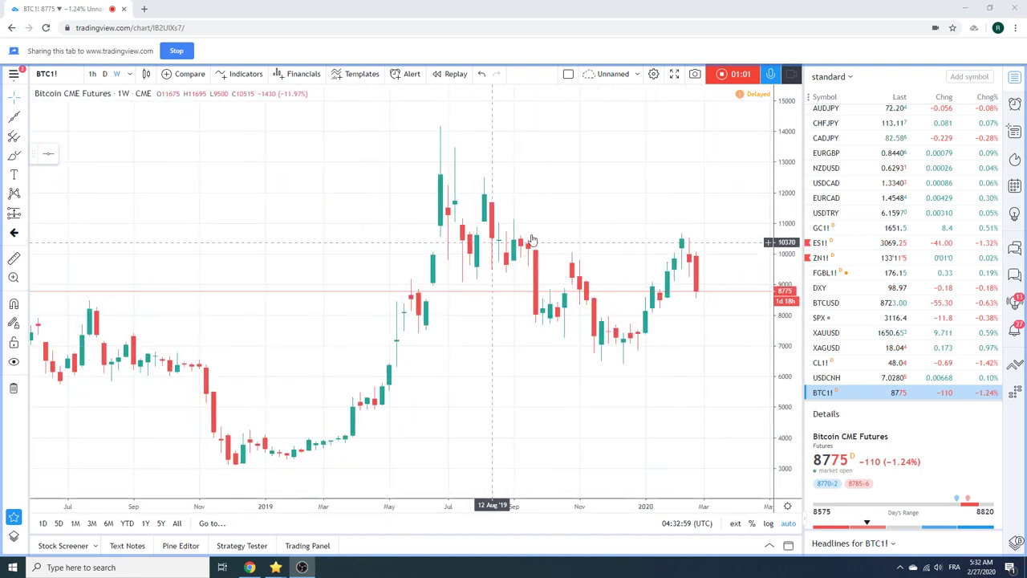
pyautogui.scroll(5, 831, 238)
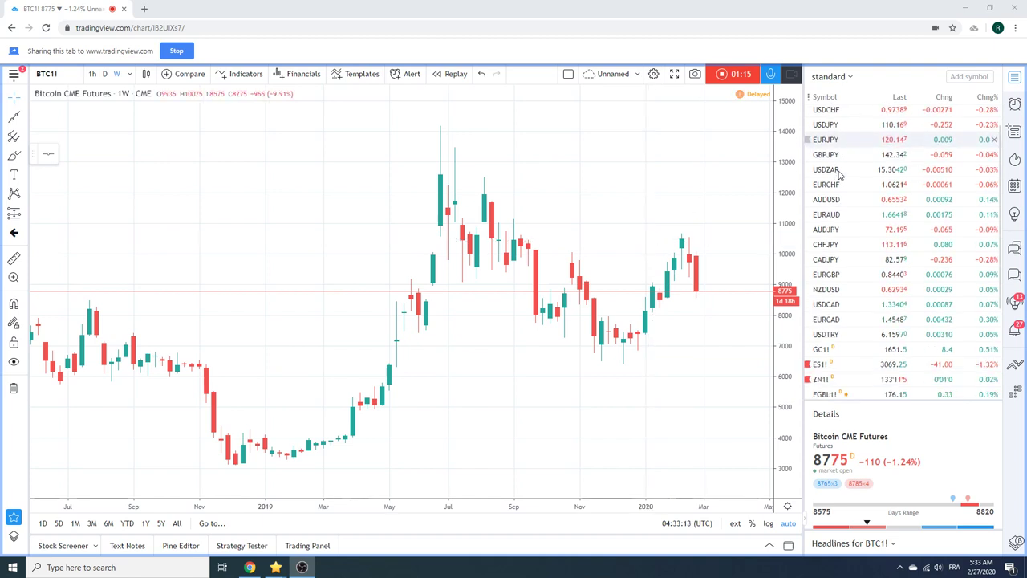
pyautogui.scroll(-1, 838, 241)
pyautogui.click(834, 345)
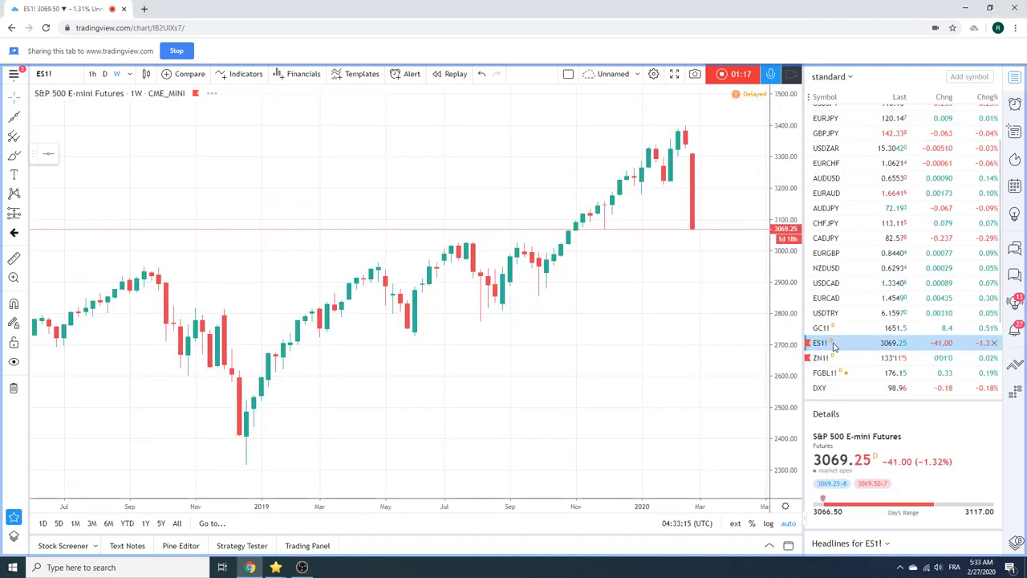
pyautogui.click(92, 73)
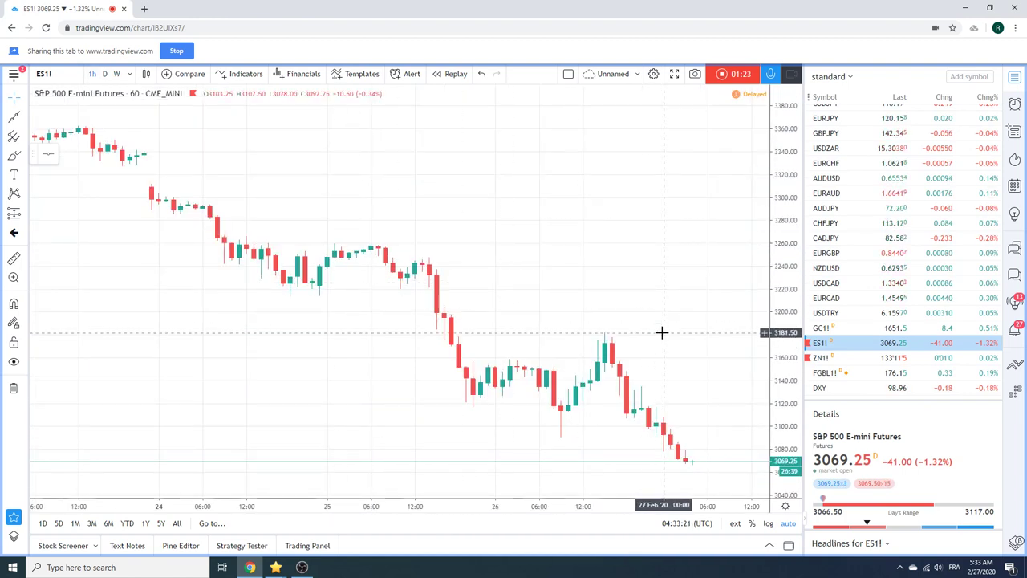
pyautogui.scroll(-2, 661, 332)
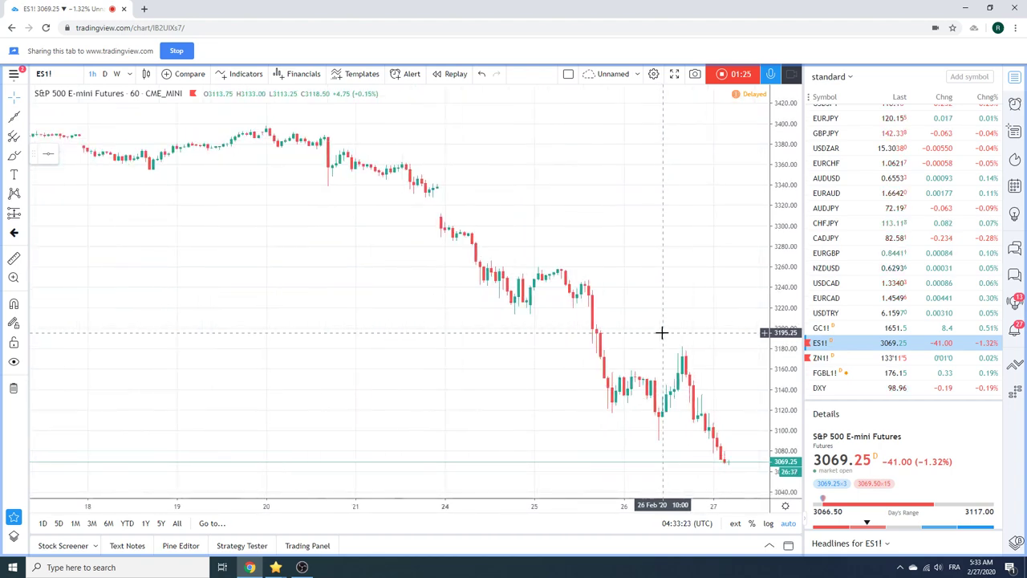
pyautogui.scroll(-3, 660, 332)
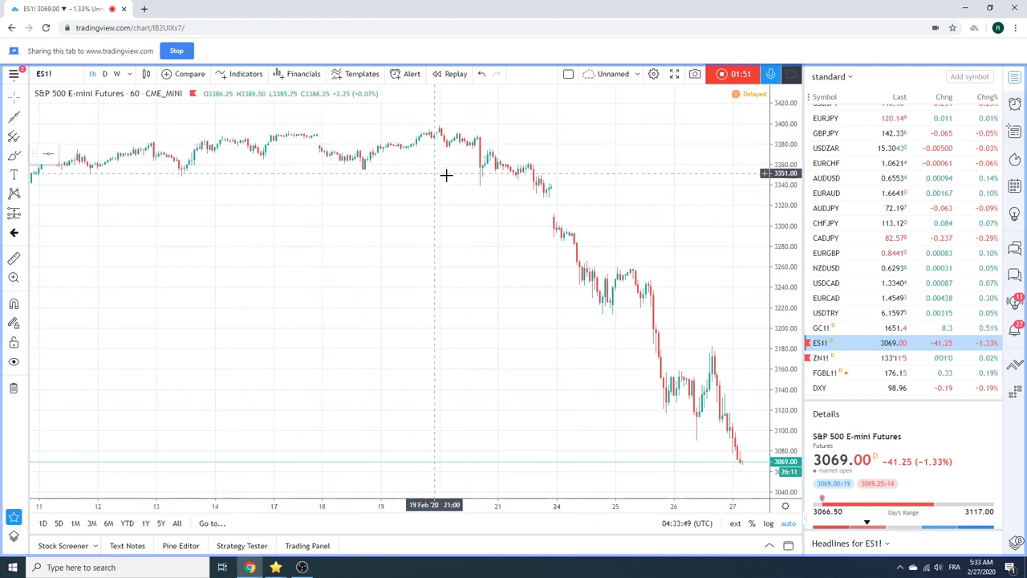
pyautogui.scroll(2, 447, 181)
pyautogui.scroll(-1, 447, 181)
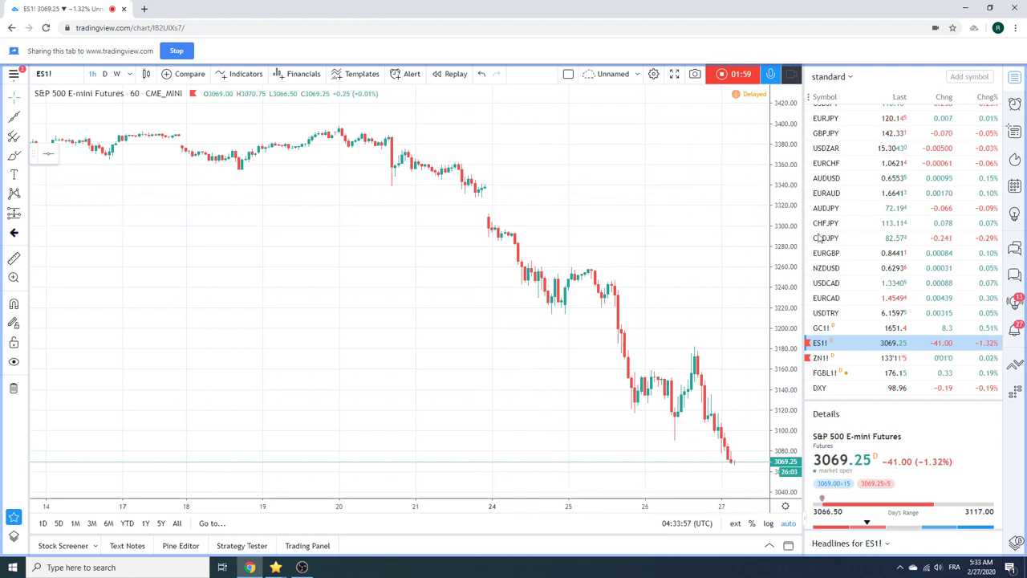
# - Load USDCAD on daily candles and select the trend line drawn across its highs
pyautogui.click(853, 283)
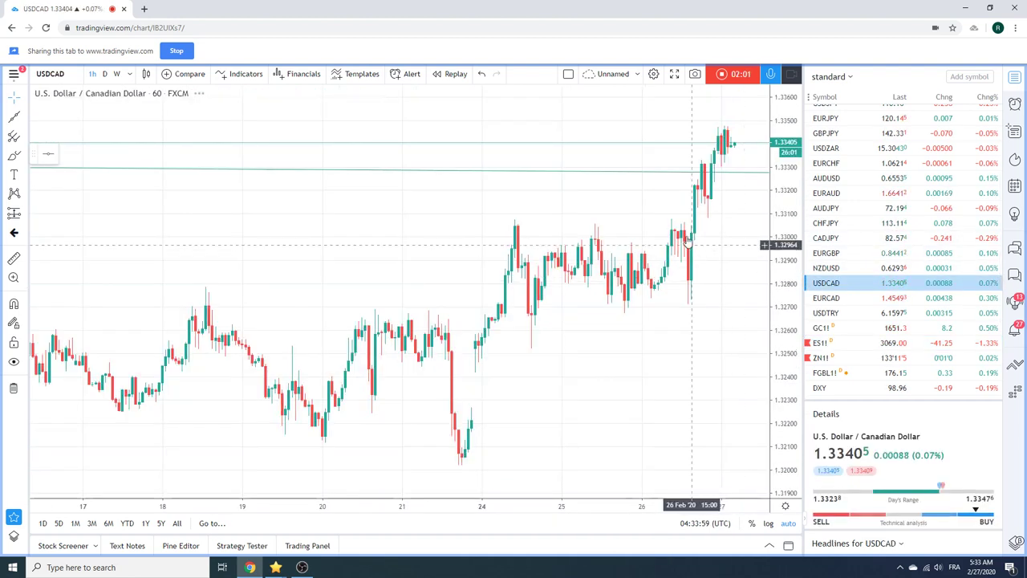
pyautogui.click(104, 73)
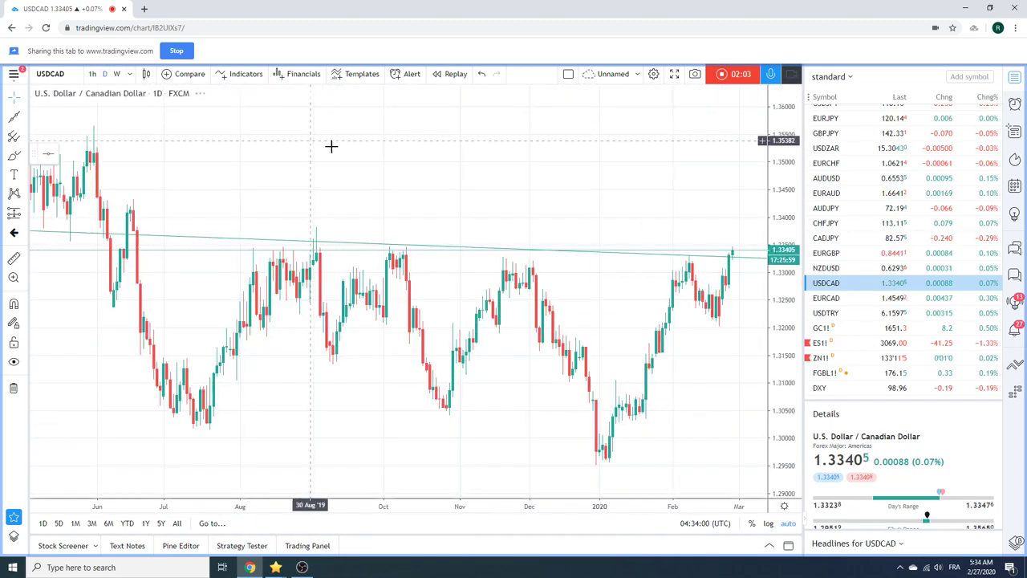
pyautogui.click(750, 261)
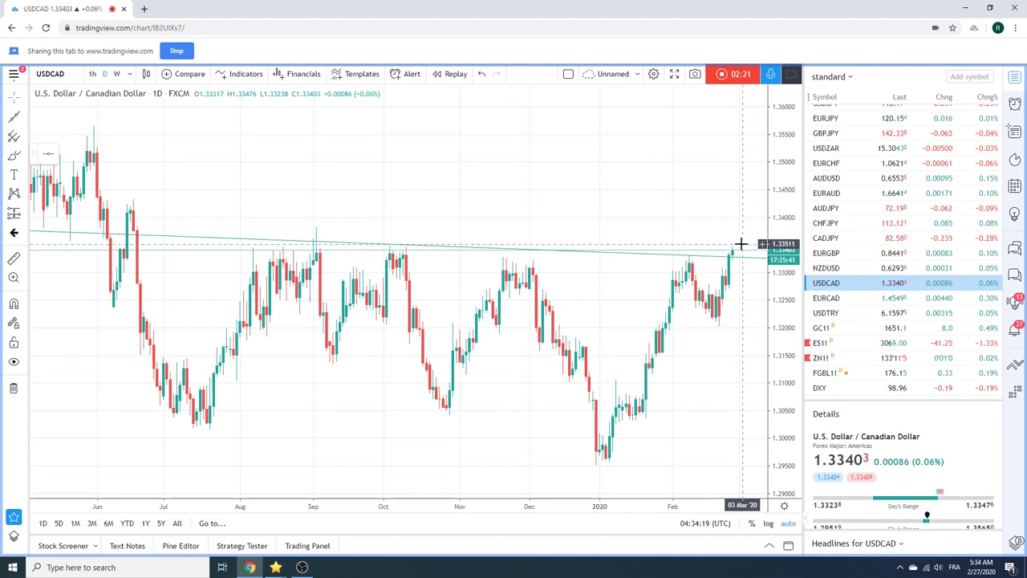
# - Load the CADJPY daily chart and scroll the watchlist back to the top
pyautogui.click(841, 238)
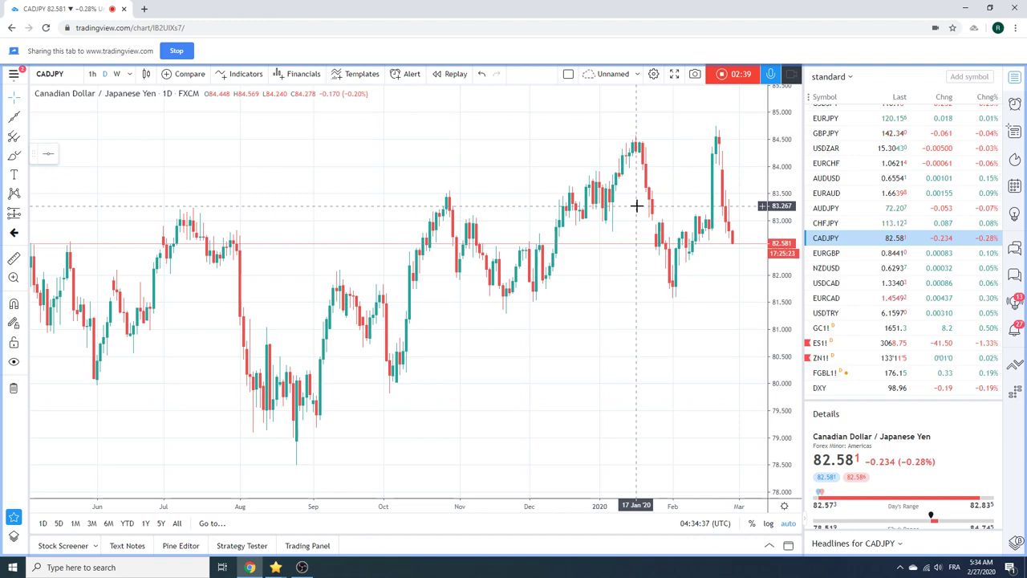
pyautogui.scroll(1, 837, 224)
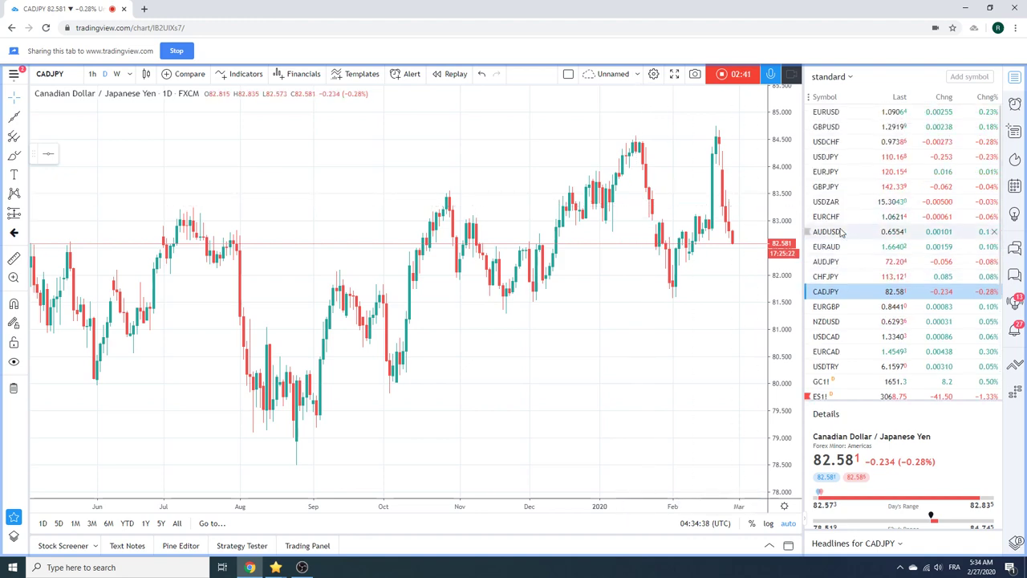
# - Load the USDJPY daily chart, with price near 110.19
pyautogui.click(826, 158)
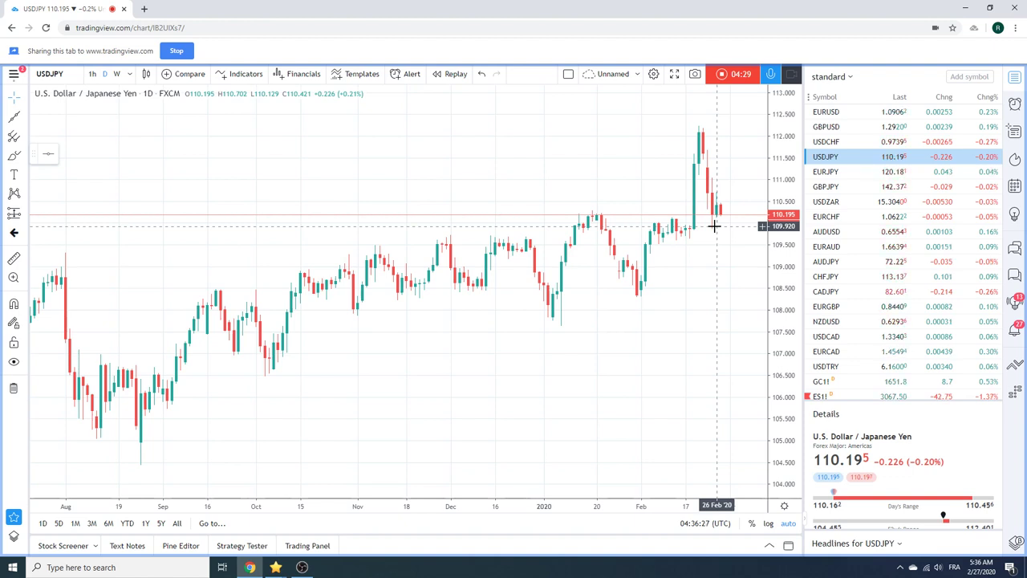
pyautogui.click(825, 112)
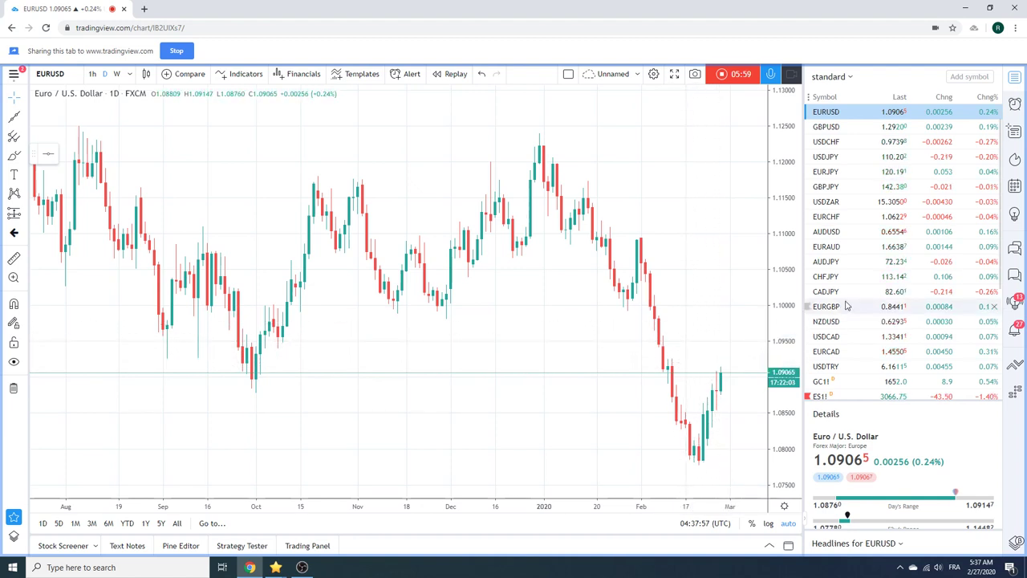
pyautogui.scroll(-3, 846, 306)
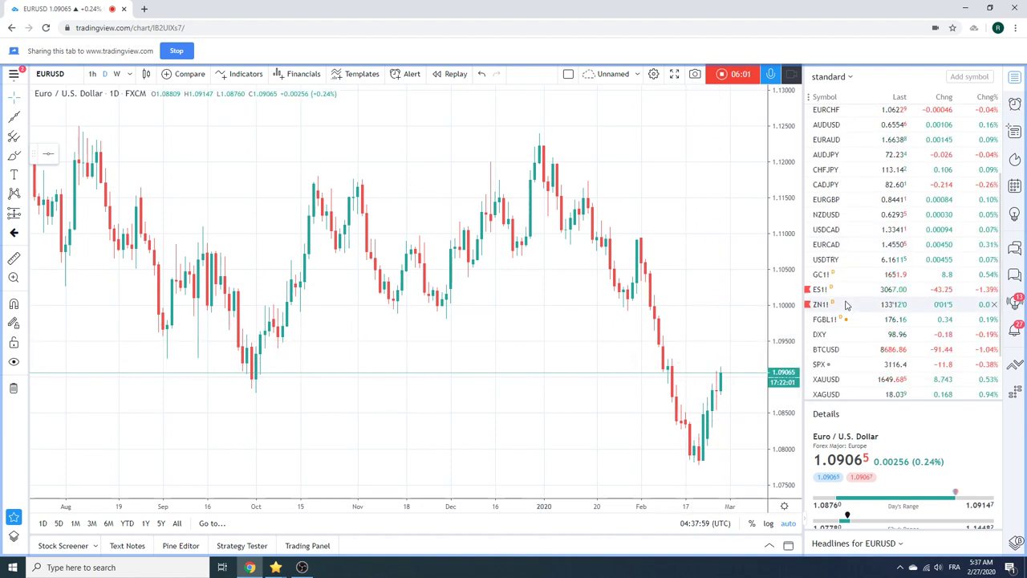
pyautogui.scroll(-2, 846, 305)
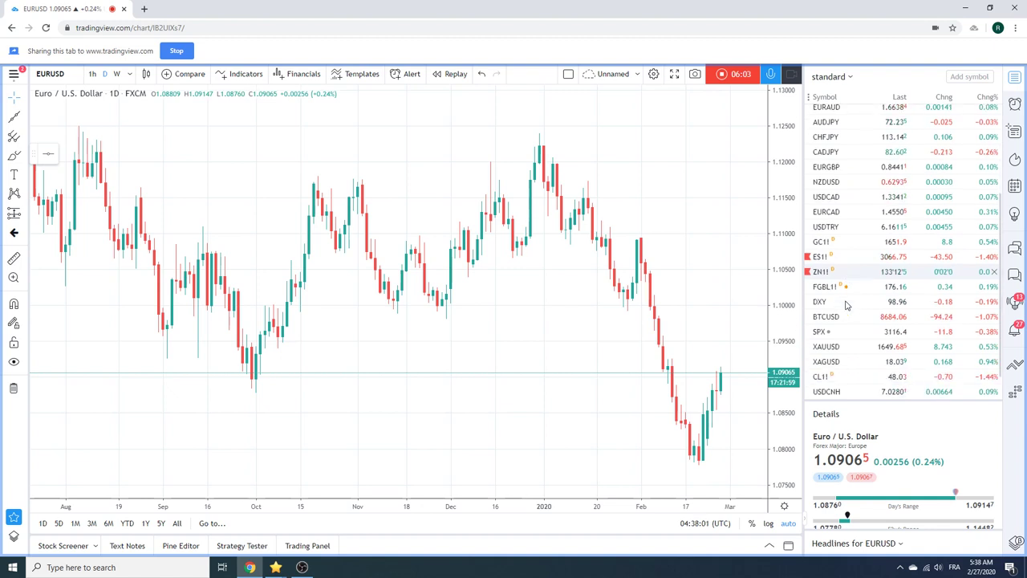
pyautogui.scroll(5, 846, 304)
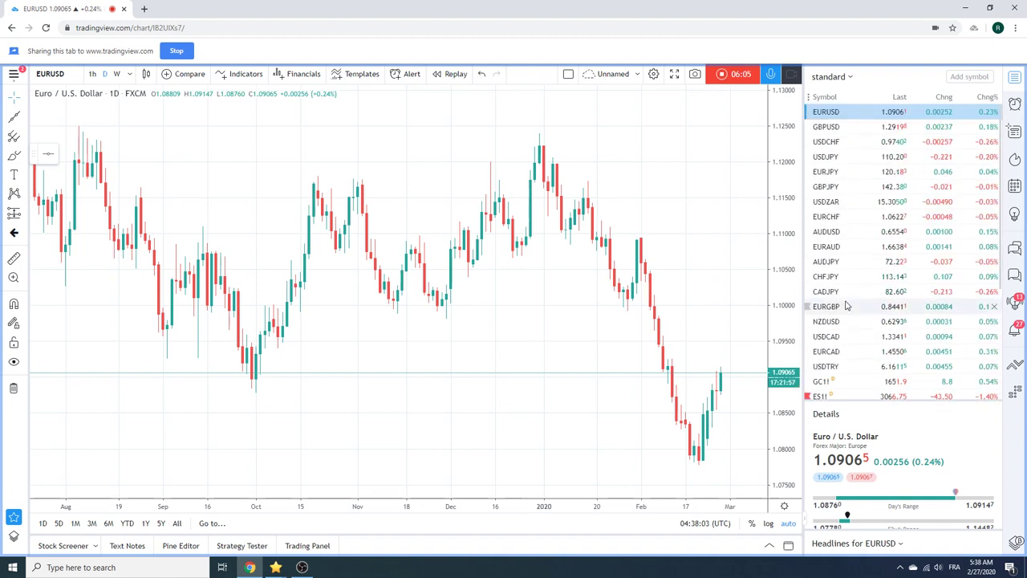
pyautogui.scroll(-1, 846, 305)
pyautogui.scroll(1, 846, 305)
pyautogui.scroll(-4, 847, 304)
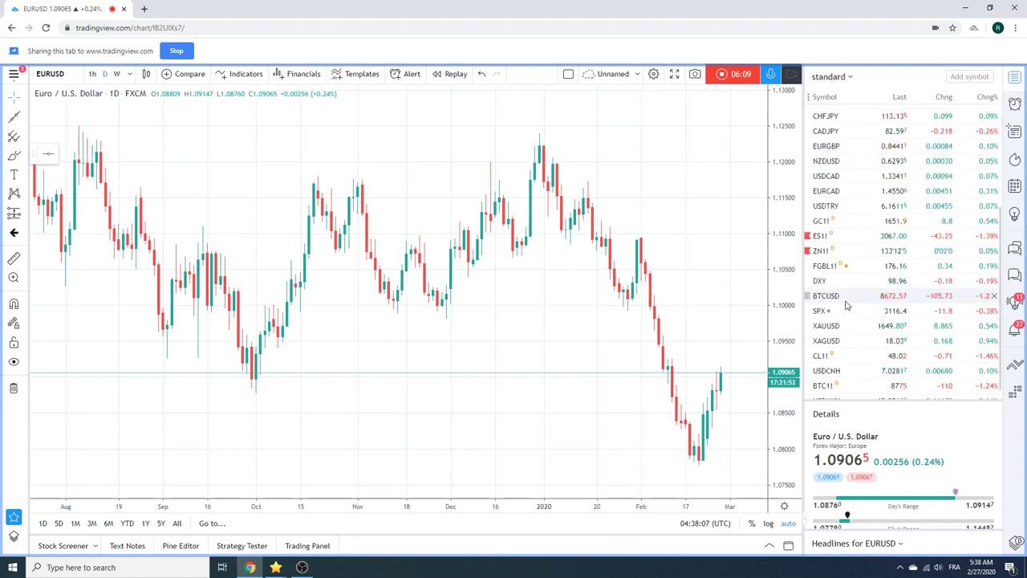
# - Load ZN1! 10 Year T-Note Futures on 1-hour candles
pyautogui.click(839, 250)
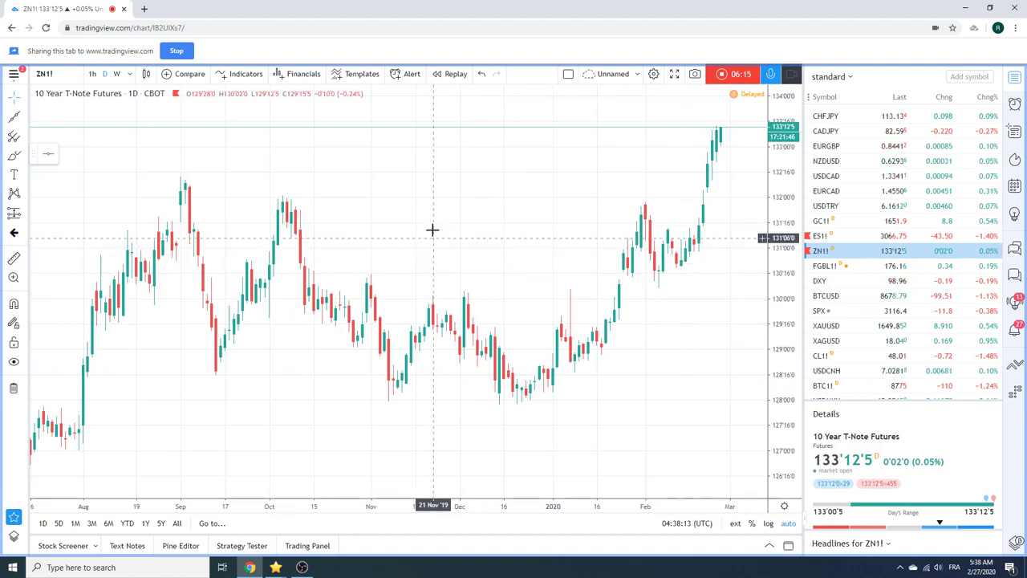
pyautogui.click(92, 73)
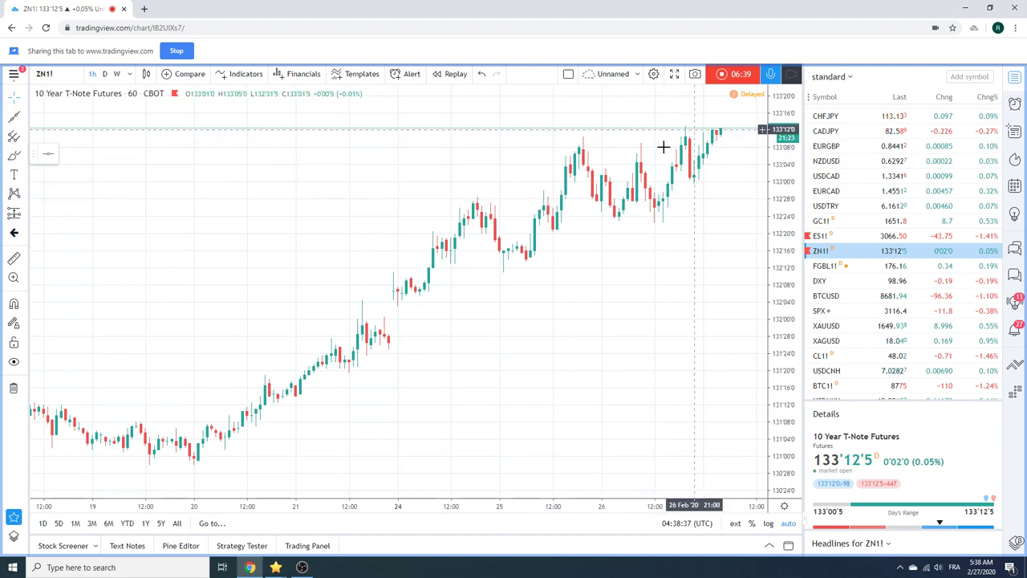
# - Enter the US10Y symbol, correcting the mistyped 10USY, to load the 10-year yield
pyautogui.click(67, 75)
pyautogui.write('10')
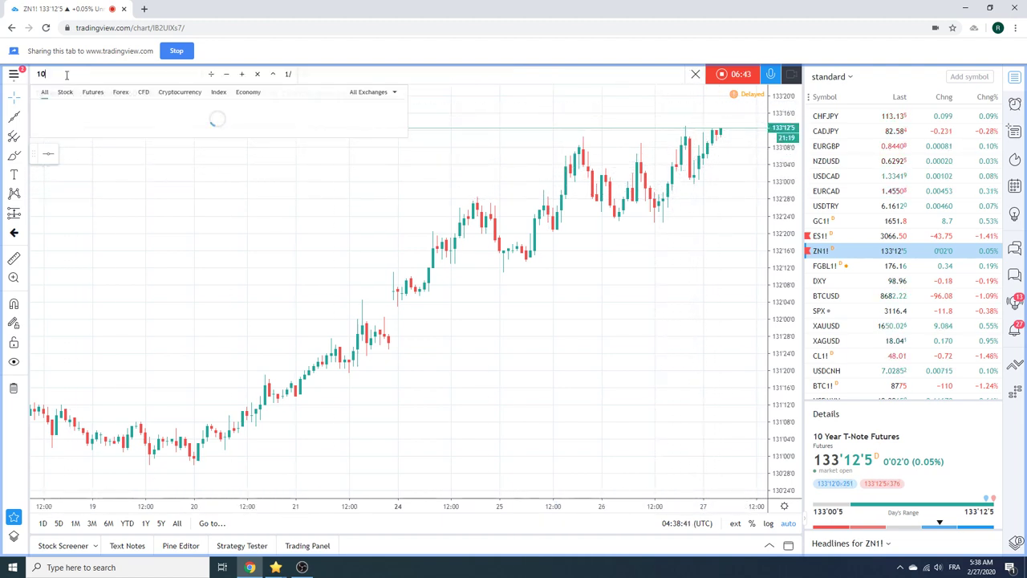
pyautogui.write('U')
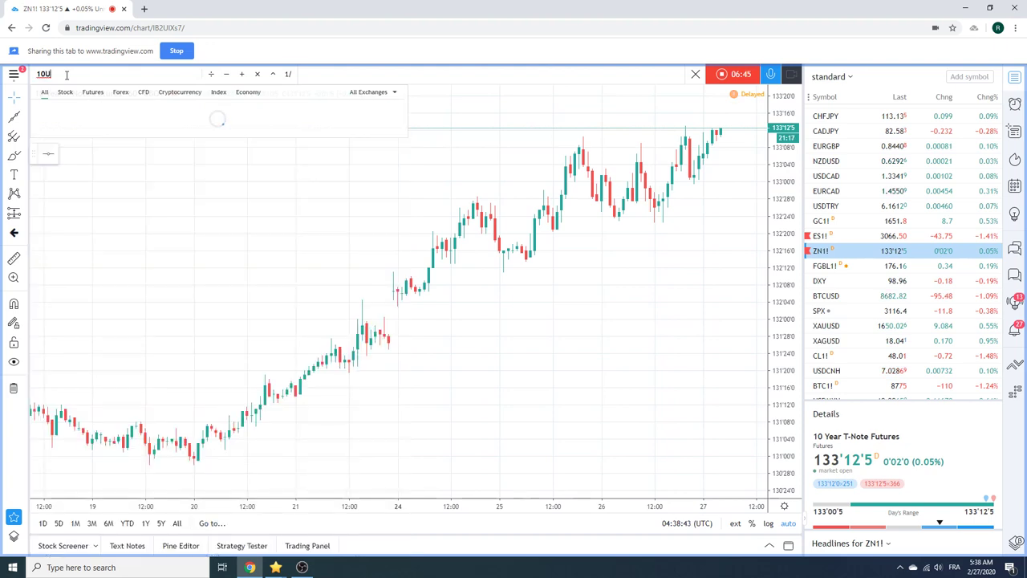
pyautogui.write('SY')
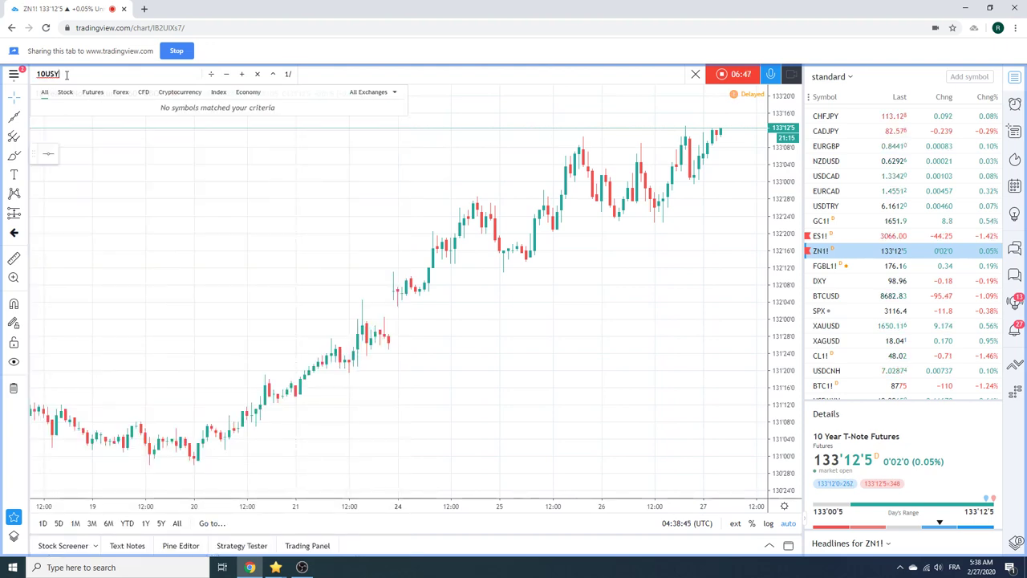
pyautogui.press('Return')
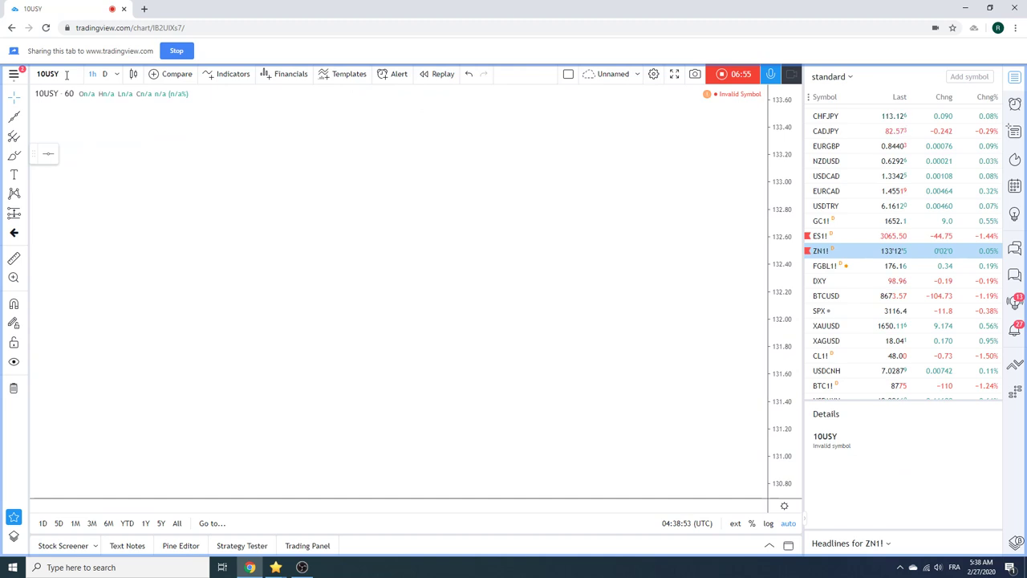
pyautogui.click(66, 74)
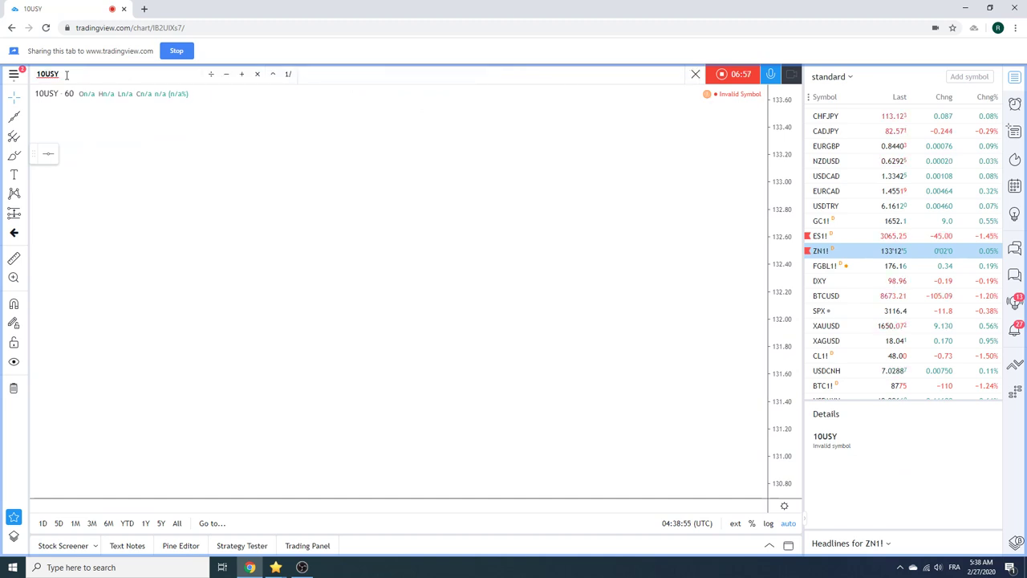
pyautogui.write('US10Y')
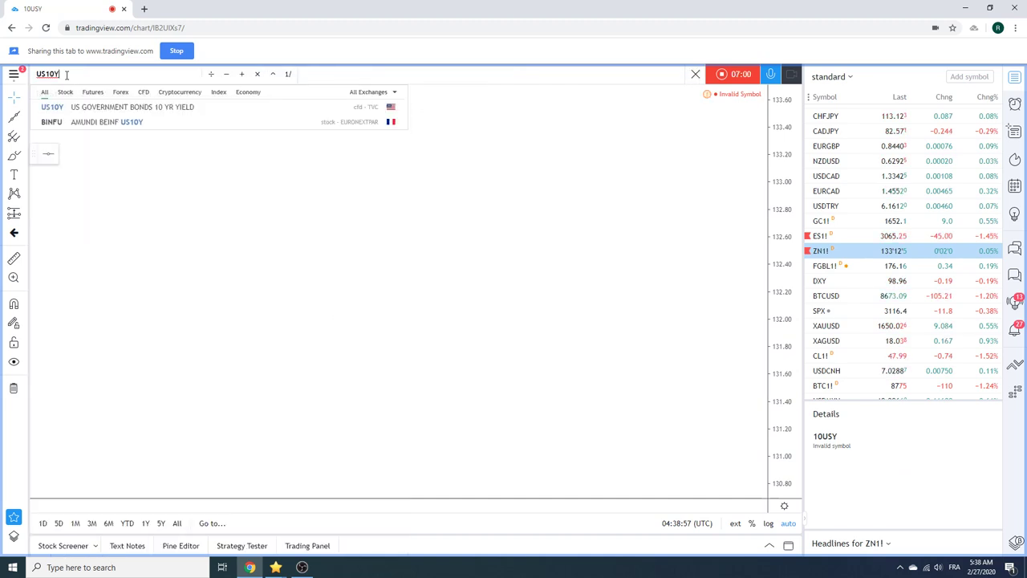
pyautogui.press('Return')
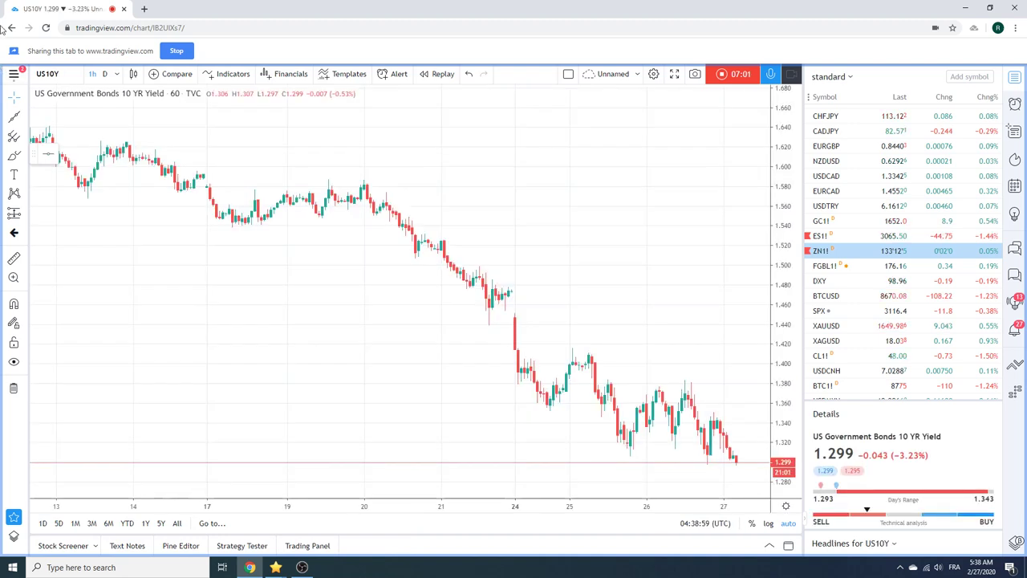
# - Set US10Y to 1-week candles and zoom to show roughly 2012 to 2020
pyautogui.click(116, 73)
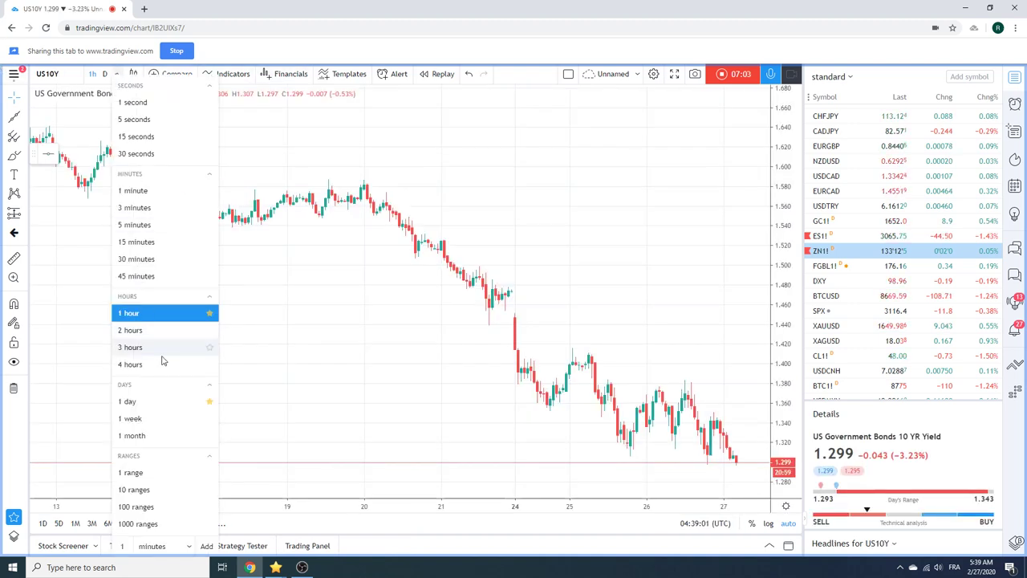
pyautogui.click(160, 416)
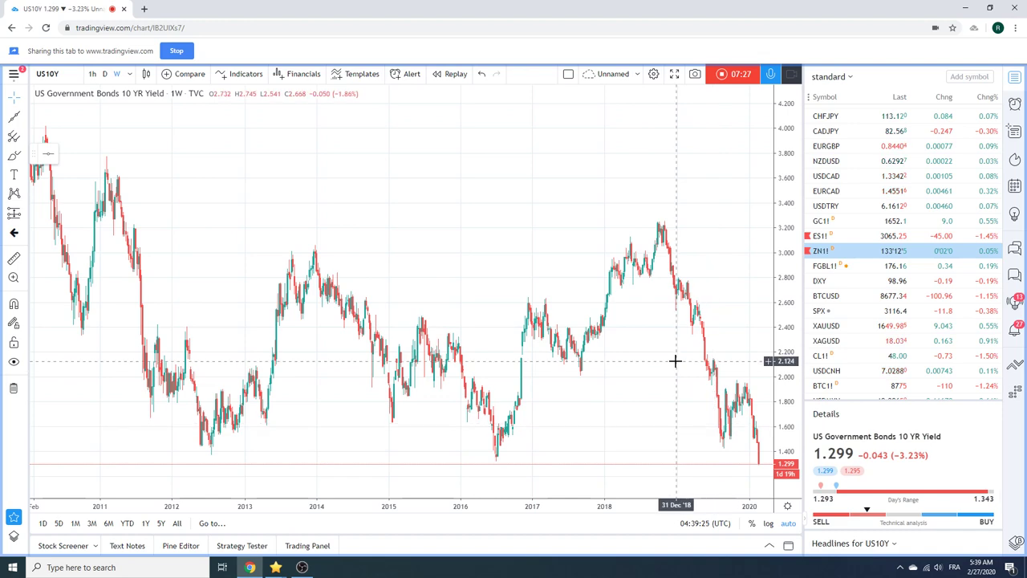
pyautogui.scroll(-3, 675, 361)
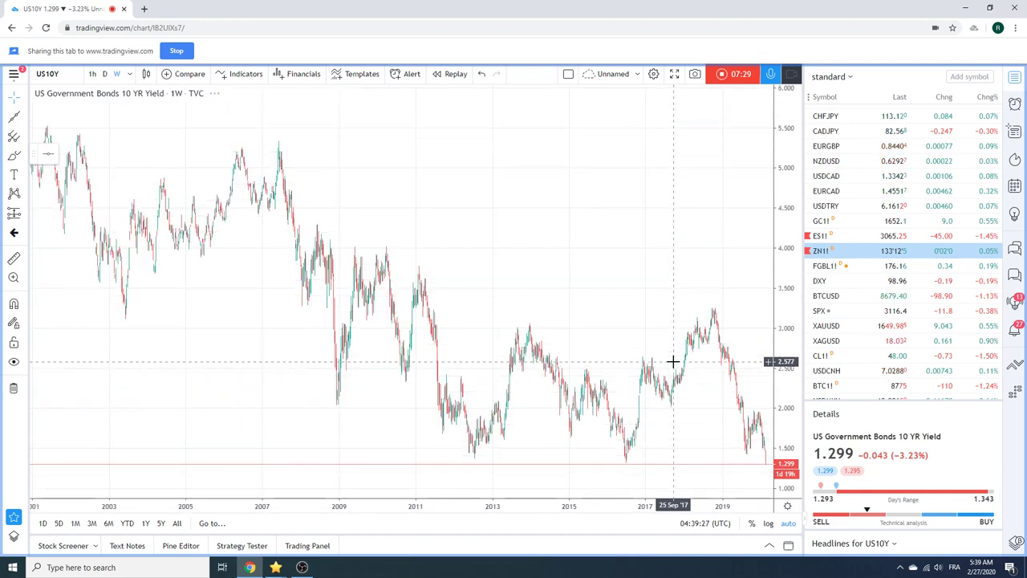
pyautogui.scroll(2, 673, 361)
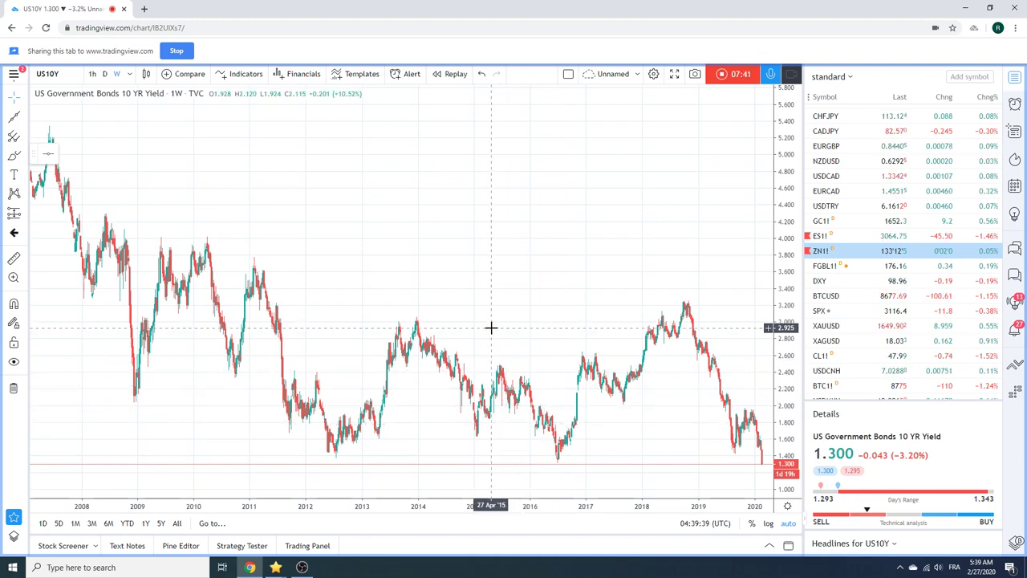
pyautogui.scroll(3, 491, 327)
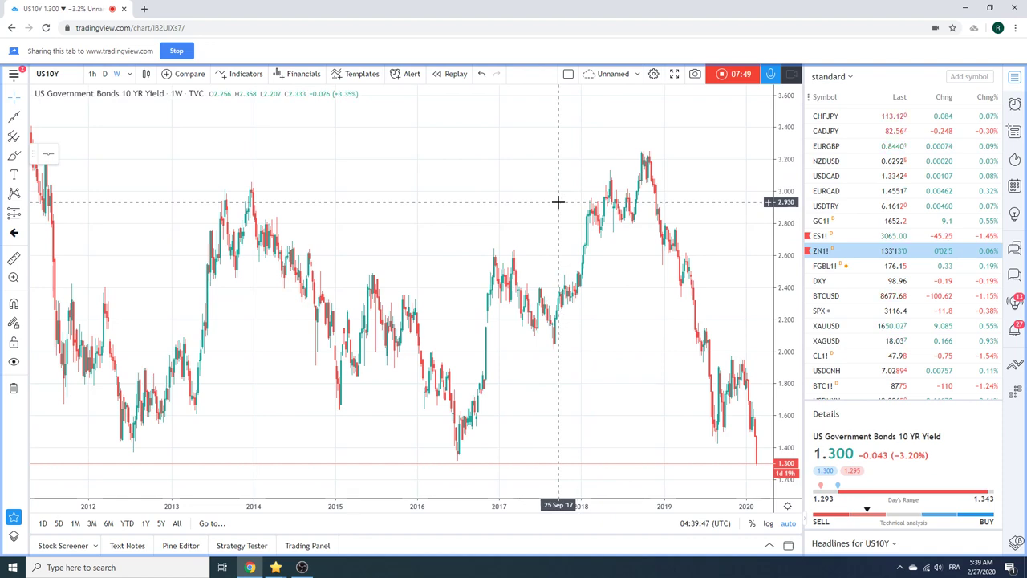
# - Load the weekly NZDUSD chart and zoom to compare price near 0.6293 with 2015 lows
pyautogui.click(831, 162)
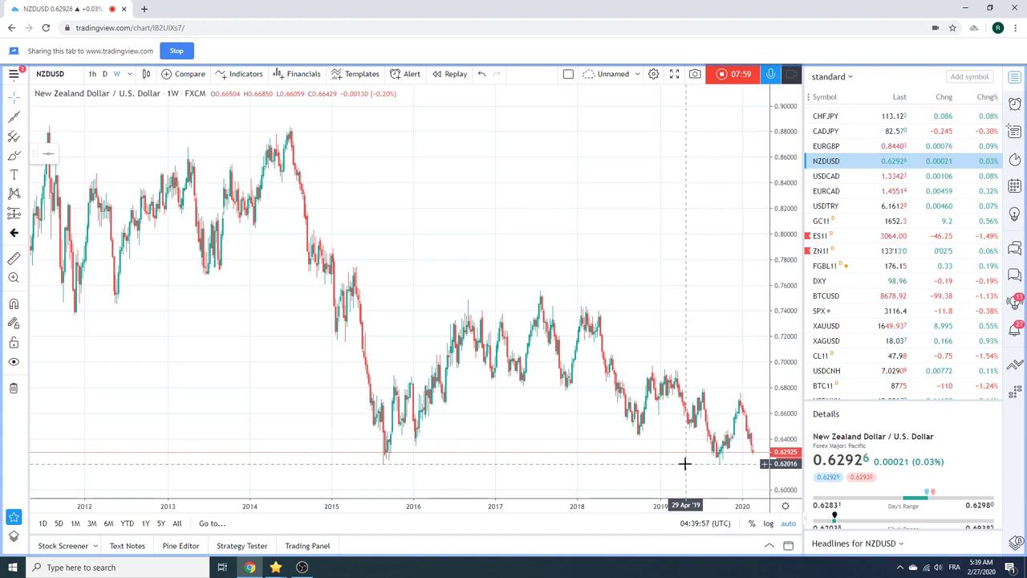
pyautogui.scroll(-5, 685, 463)
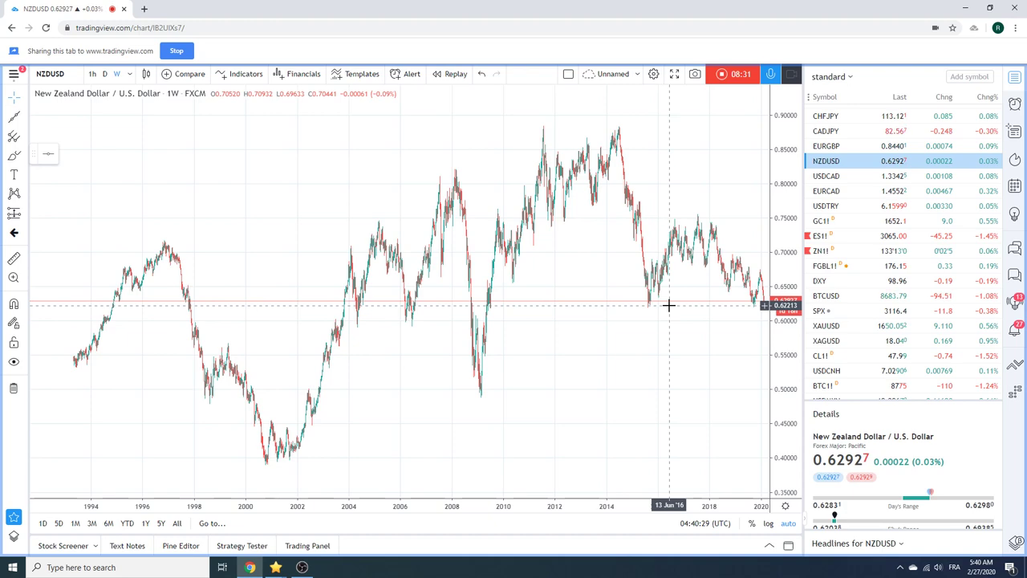
pyautogui.scroll(3, 628, 332)
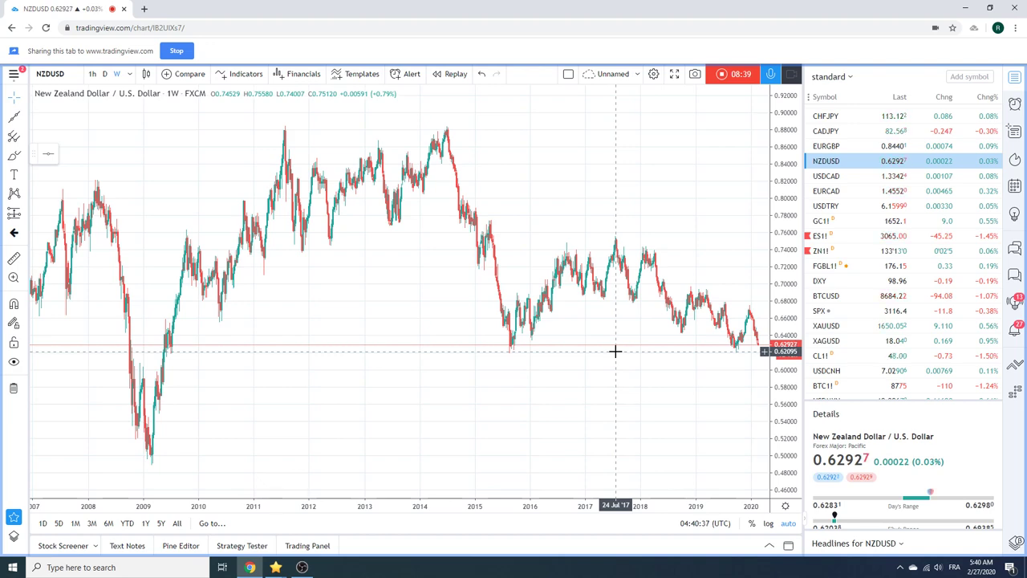
pyautogui.scroll(3, 514, 303)
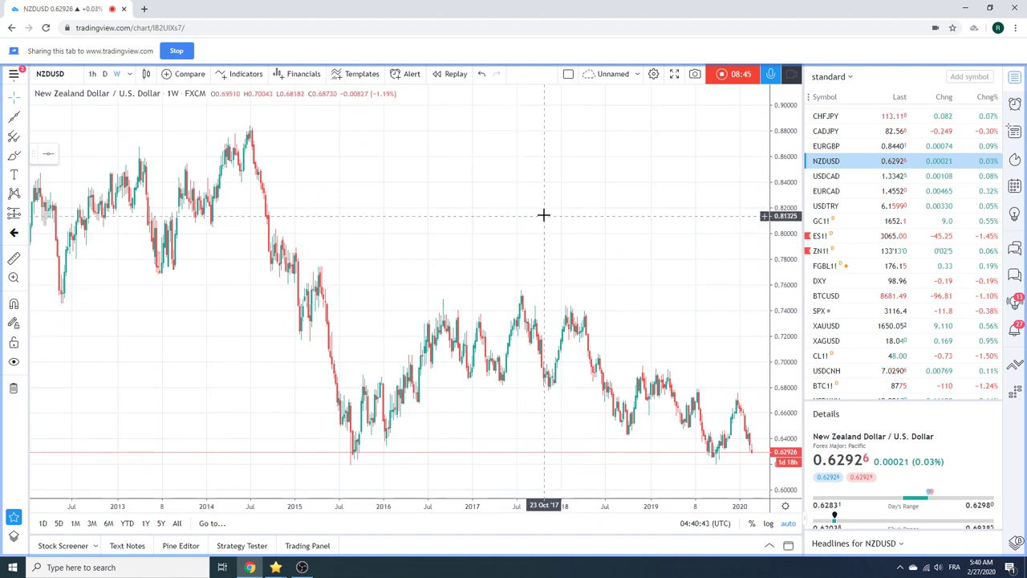
pyautogui.scroll(2, 828, 225)
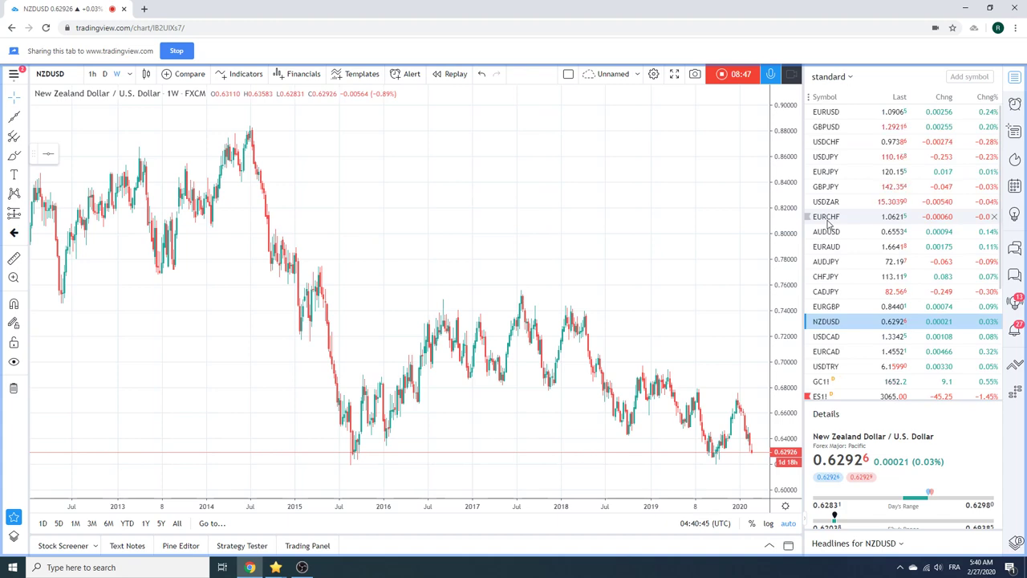
# - Load and zoom the weekly GBPUSD chart, then switch to AUDJPY
pyautogui.click(826, 128)
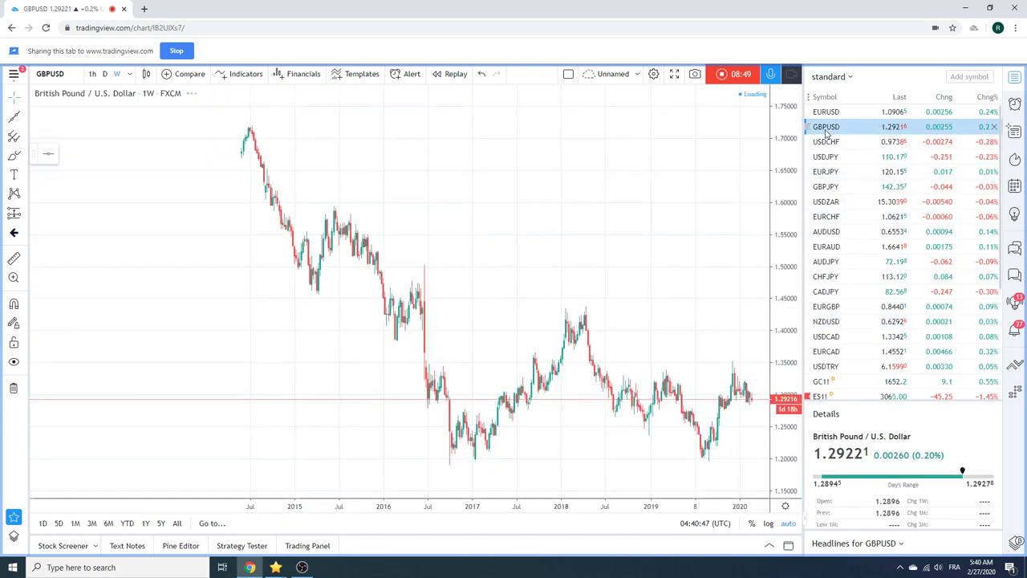
pyautogui.scroll(5, 514, 264)
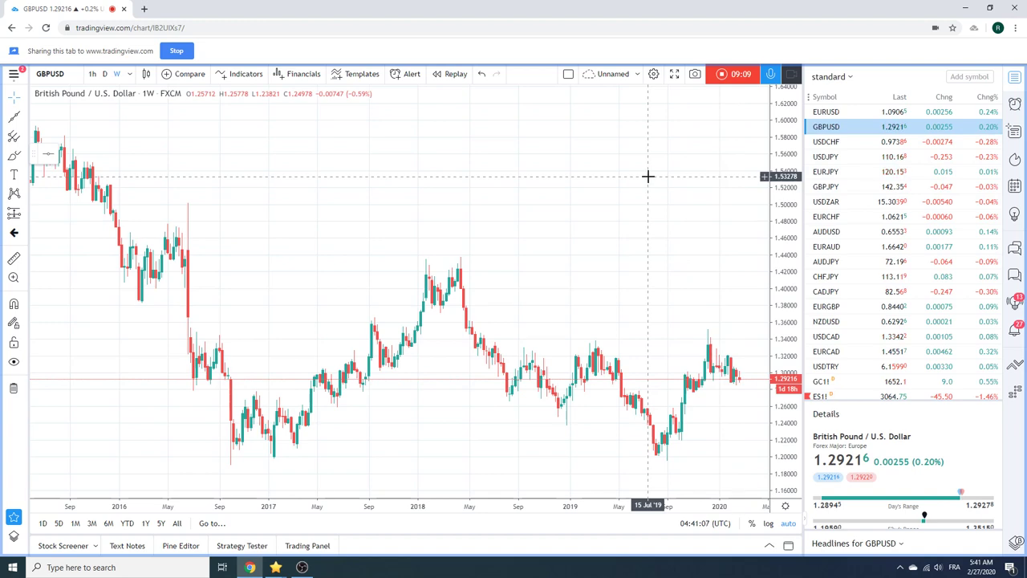
pyautogui.click(834, 263)
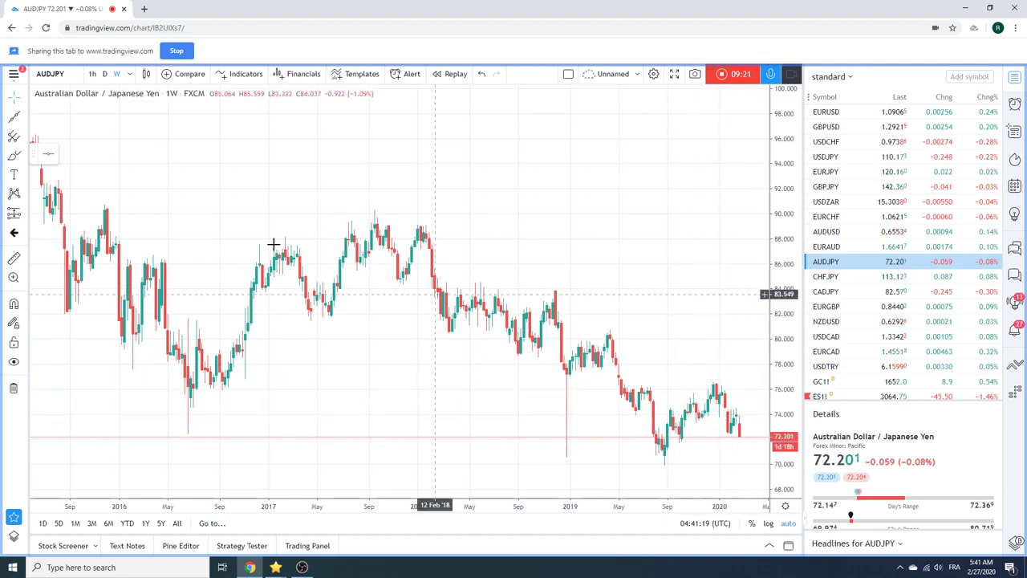
# - Show AUDJPY on daily candles, then load the daily USDZAR chart
pyautogui.click(104, 74)
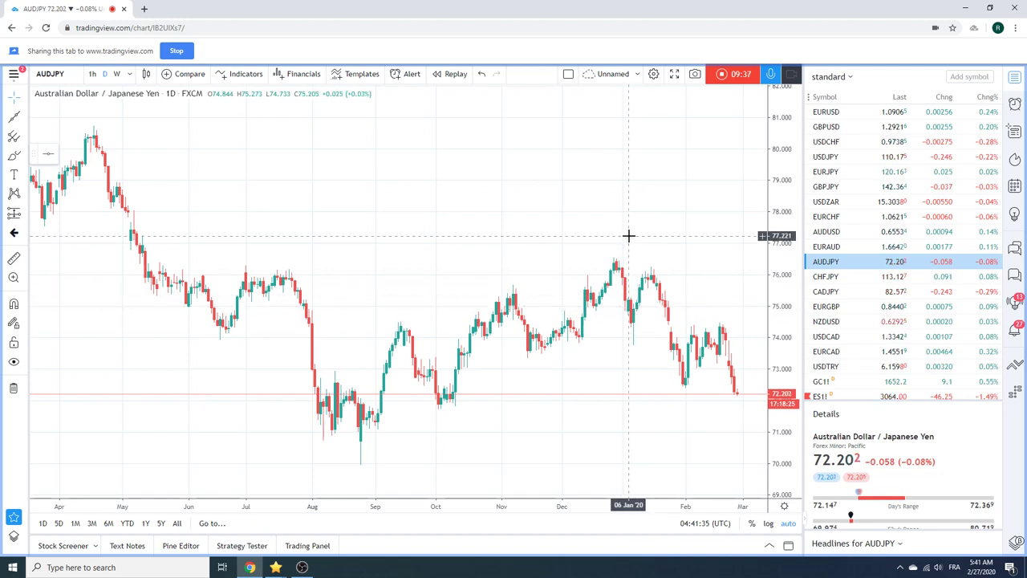
pyautogui.click(818, 202)
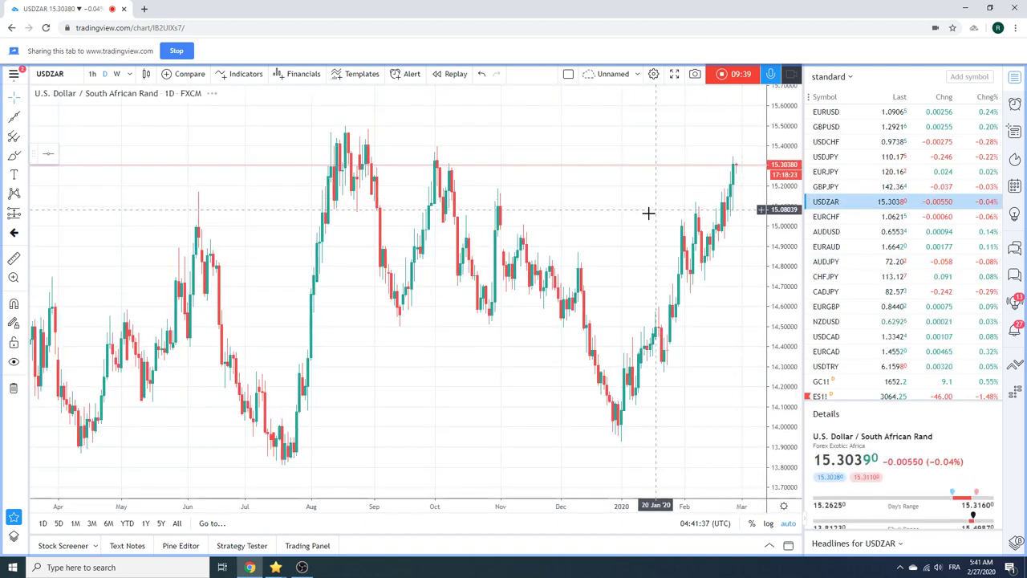
pyautogui.scroll(5, 623, 232)
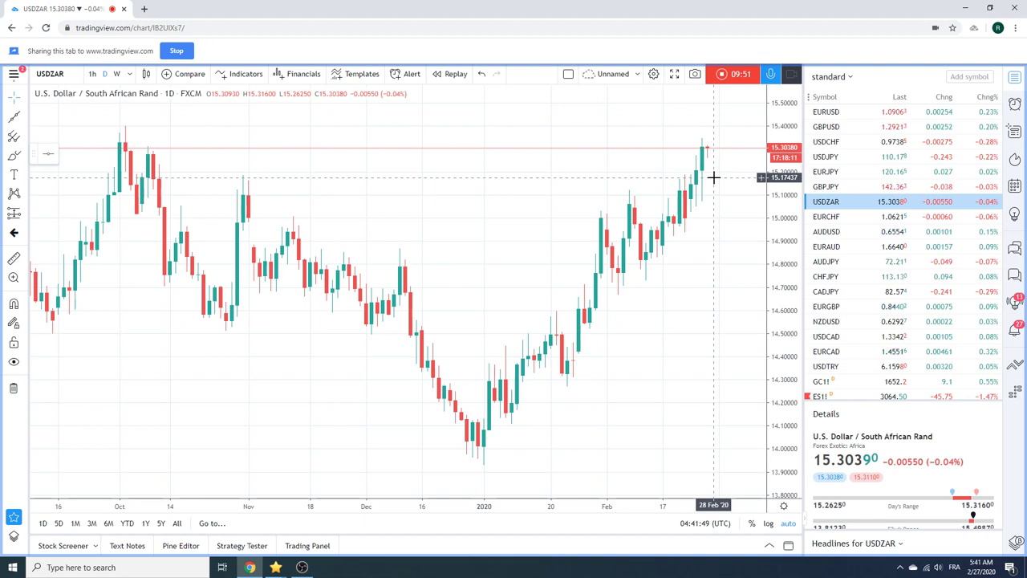
pyautogui.click(92, 74)
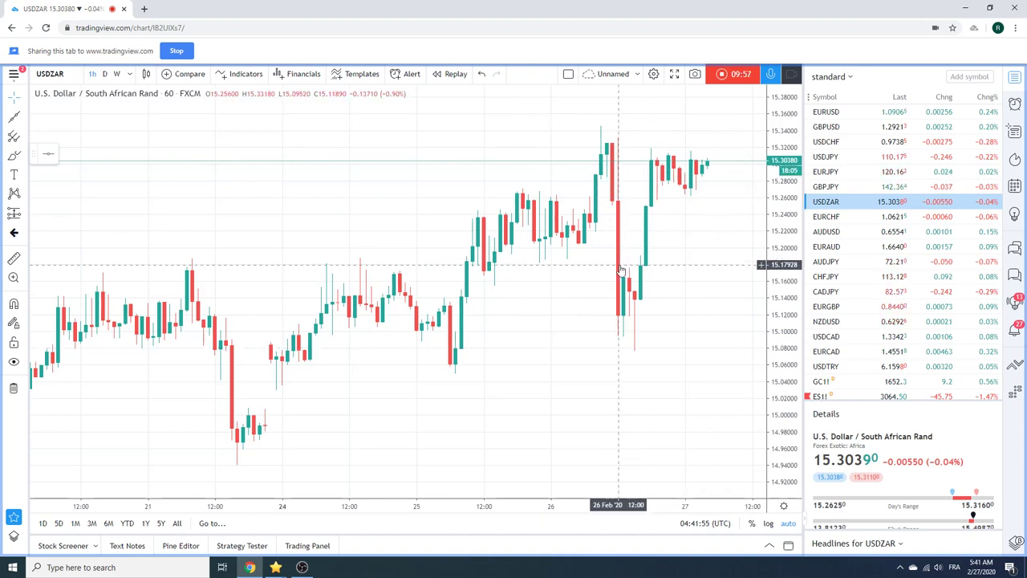
pyautogui.scroll(-5, 615, 265)
pyautogui.click(108, 75)
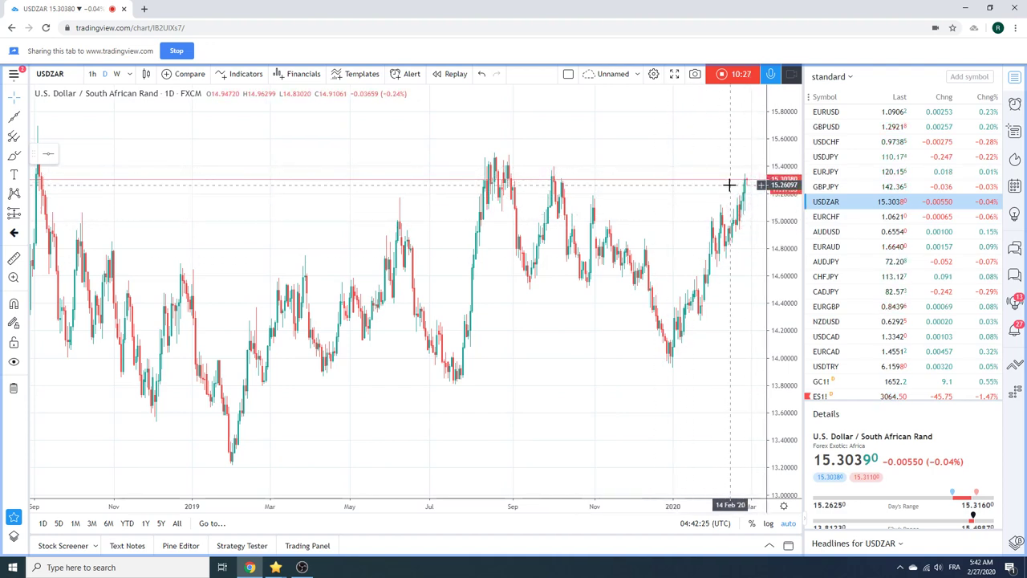
# - Pick BTC1! from the watchlist to show the daily Bitcoin CME Futures chart, near 8775
pyautogui.scroll(-2, 584, 204)
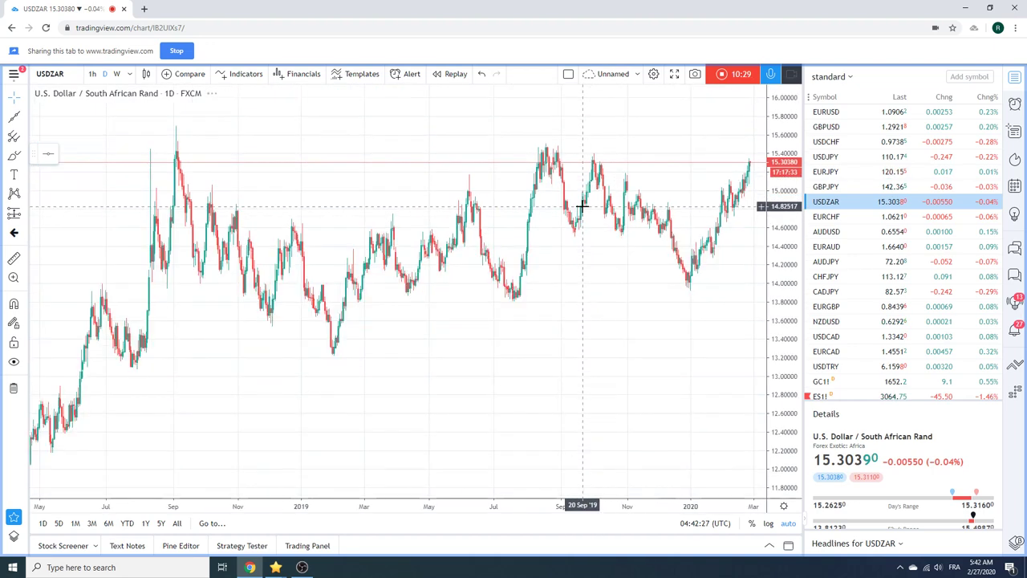
pyautogui.scroll(2, 584, 204)
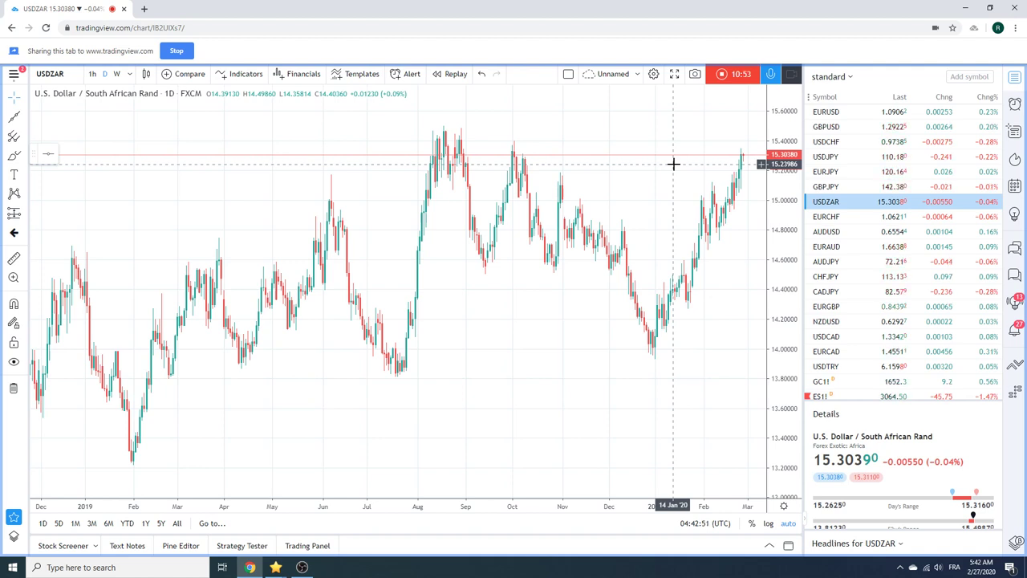
pyautogui.scroll(2, 664, 198)
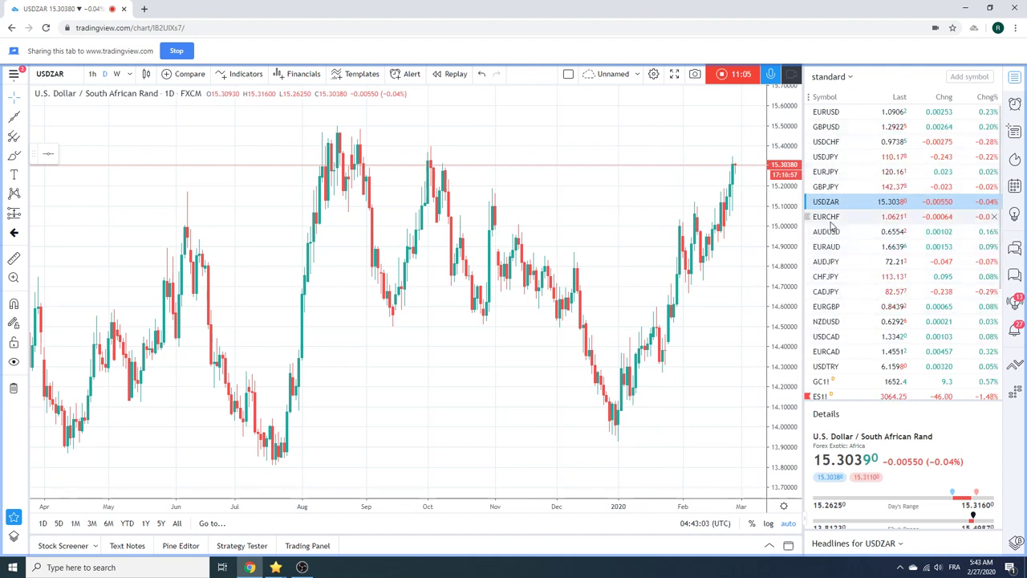
pyautogui.scroll(-2, 860, 245)
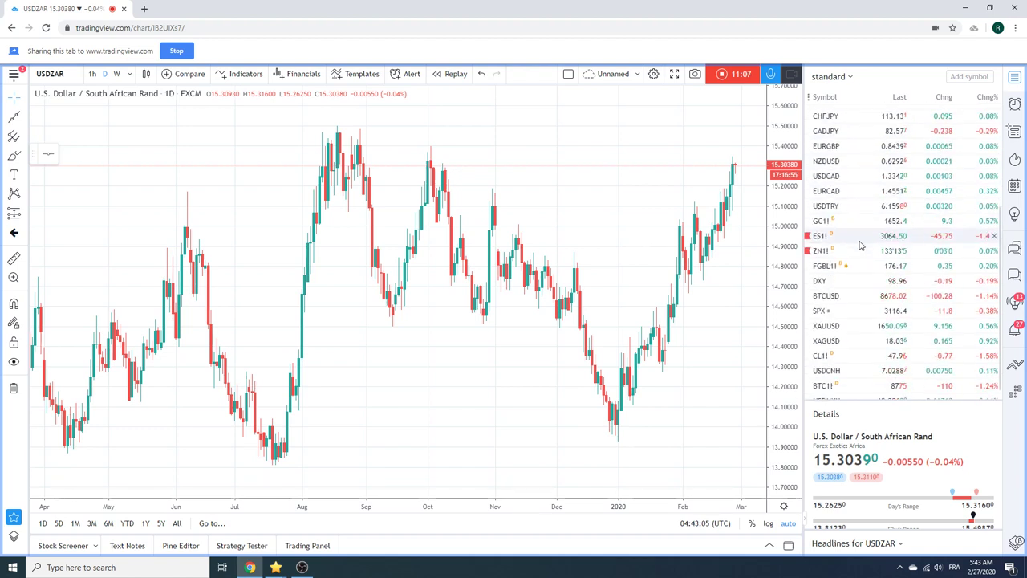
pyautogui.scroll(-1, 835, 304)
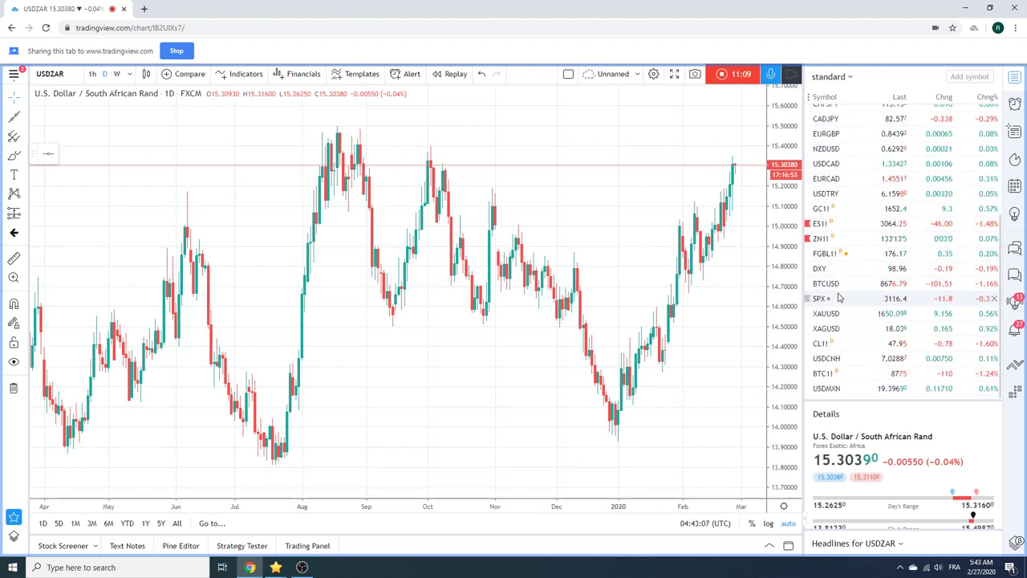
pyautogui.click(834, 374)
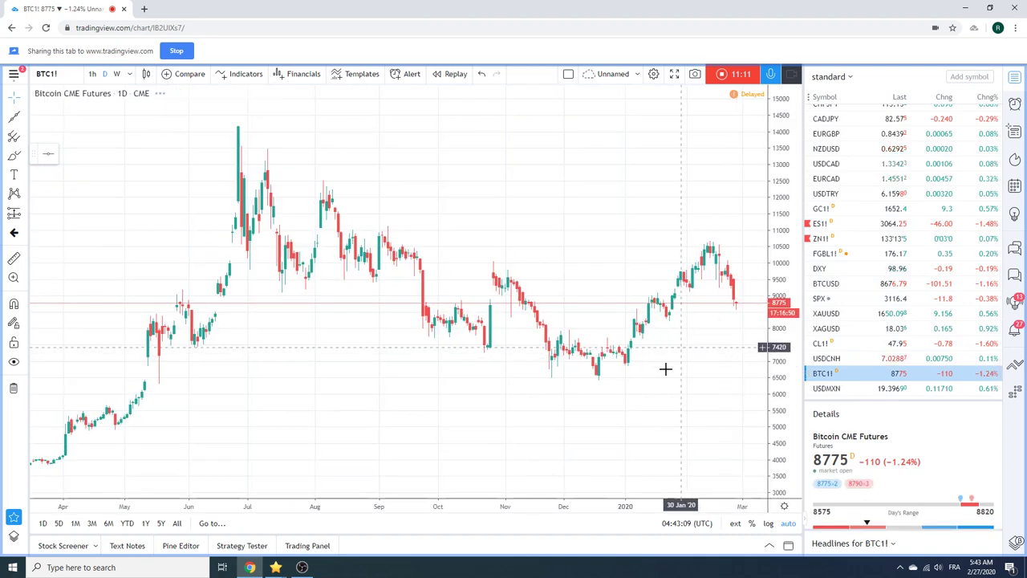